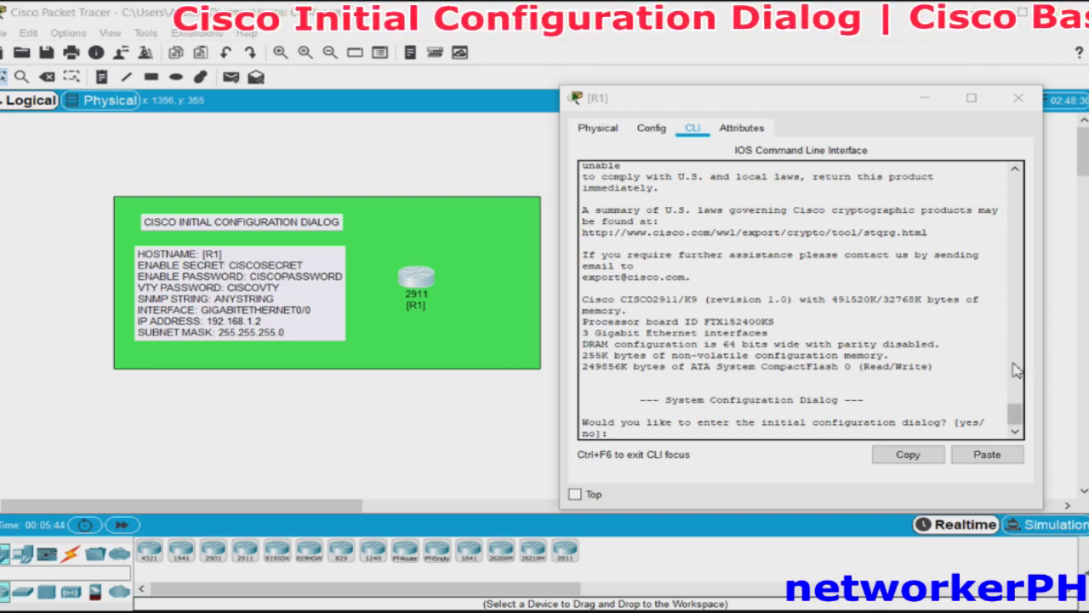
Answer yes to entering R1's initial configuration dialog and to basic management setup.
left_click(789, 434)
type("yes")
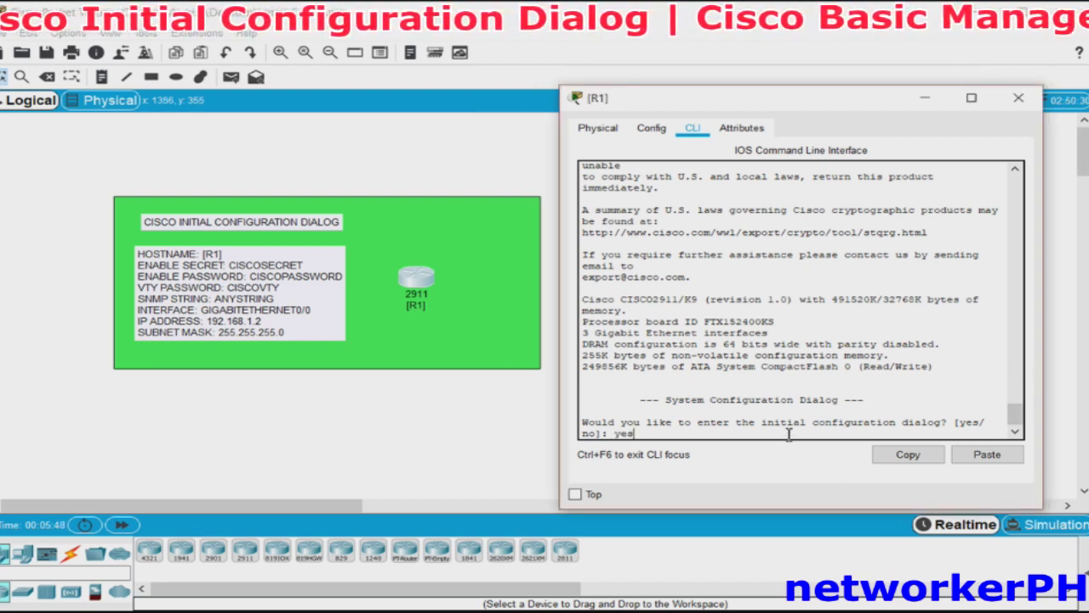
key("Return")
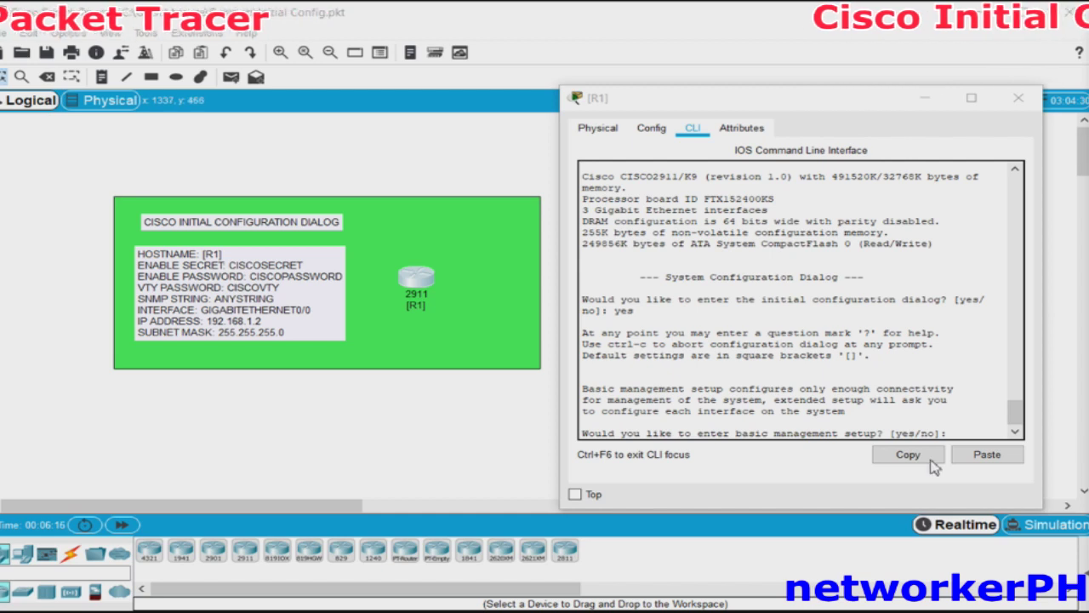
left_click(959, 436)
type("yes")
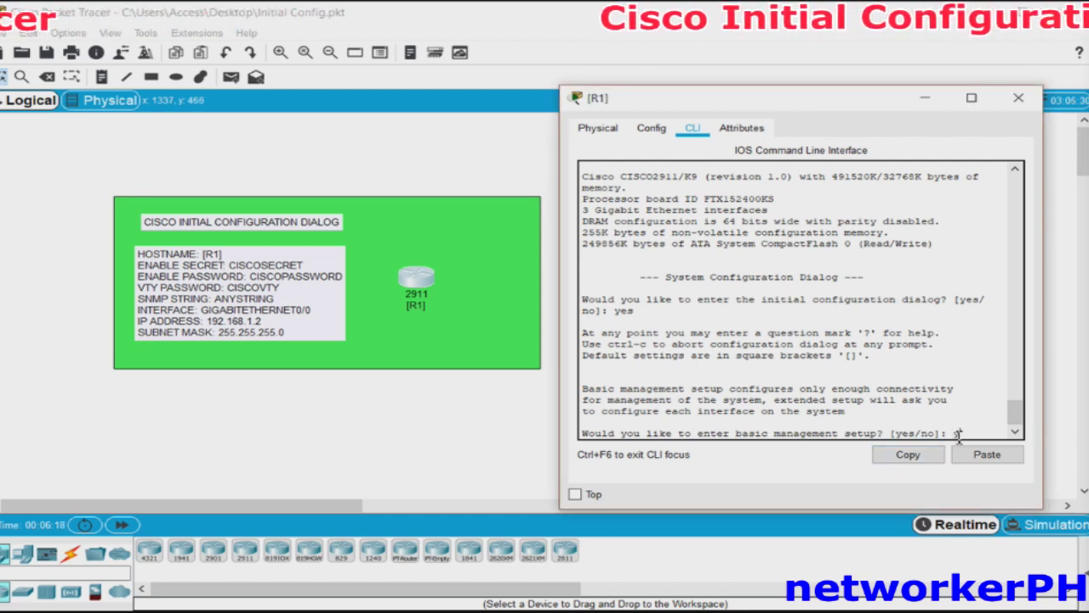
key("Return")
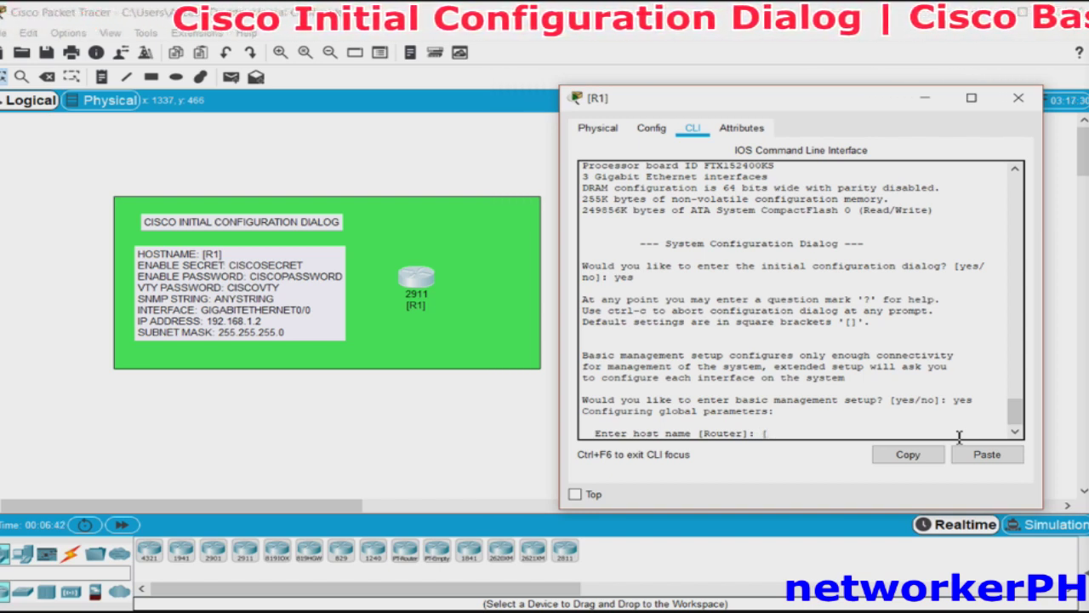
Set the host name to R1 and enter the enable secret.
type("[R1]")
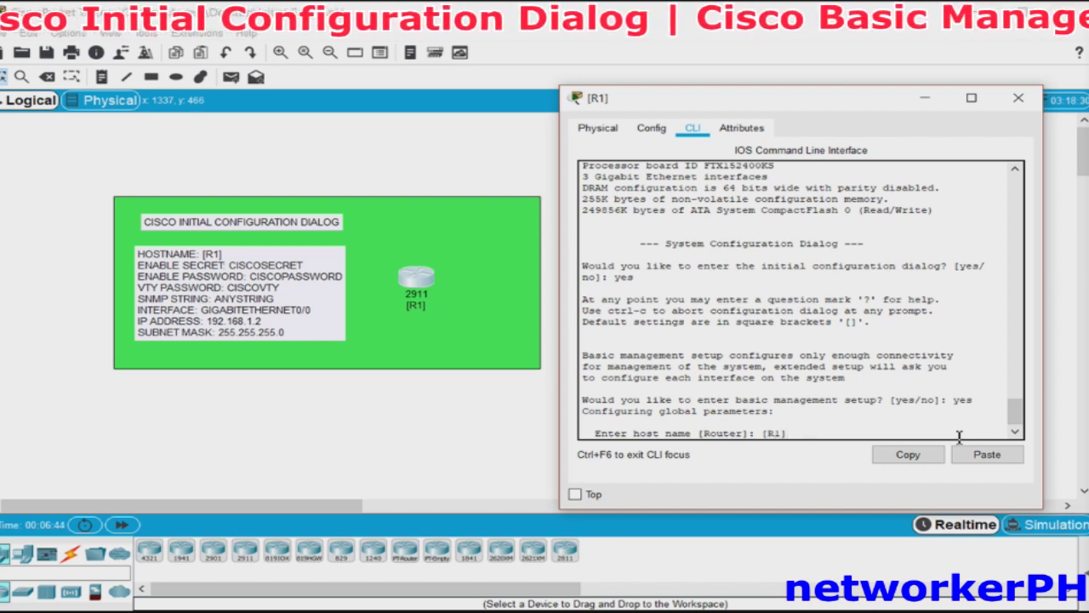
key("Return")
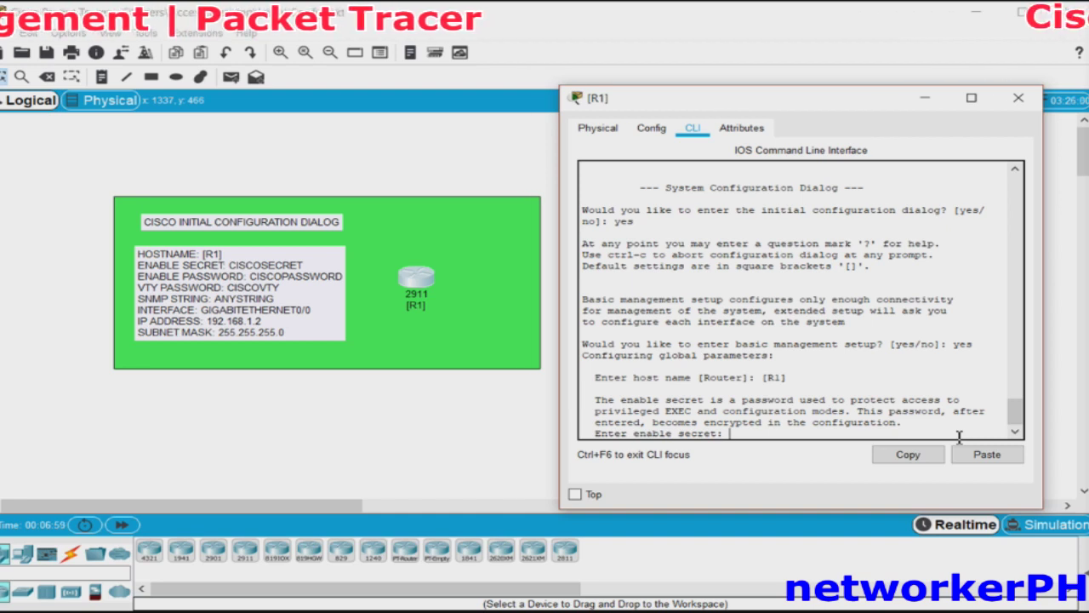
type("cisco")
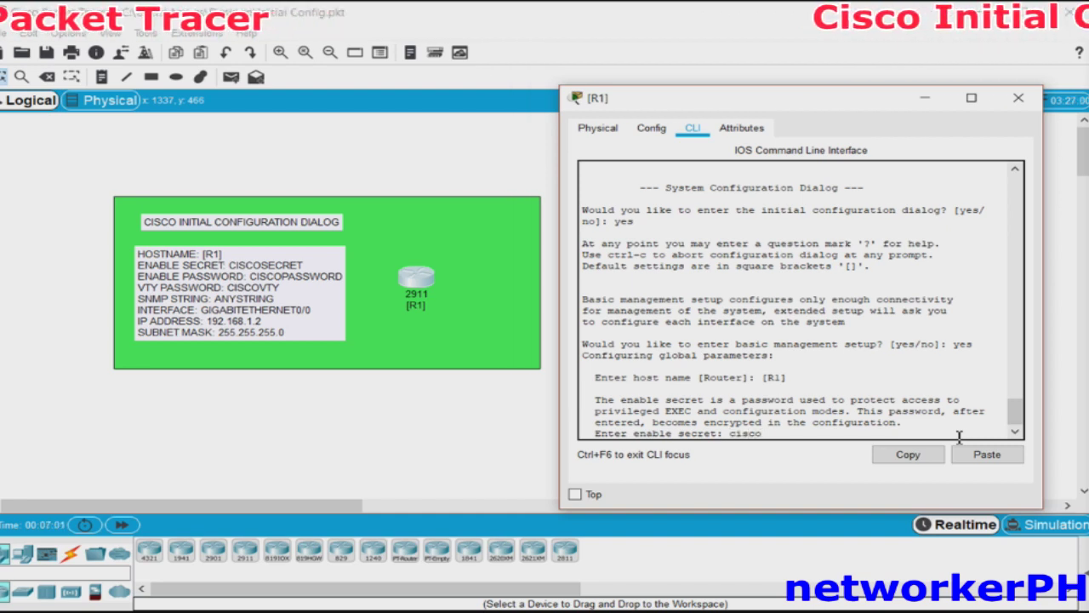
type("secret")
key("Return")
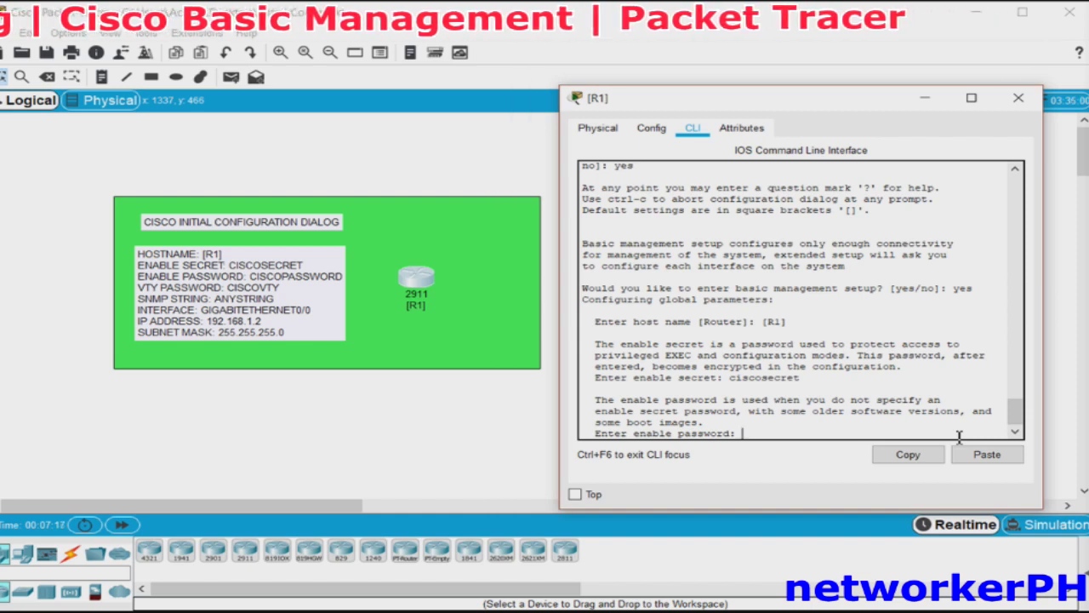
Enter the enable password, then the virtual terminal password.
type("cisco")
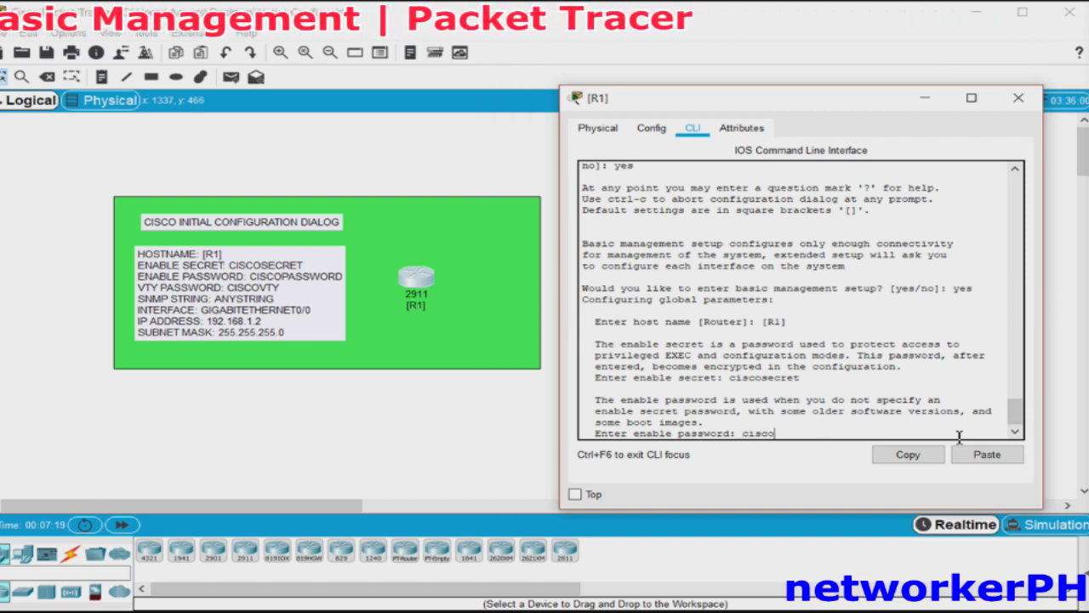
type("password")
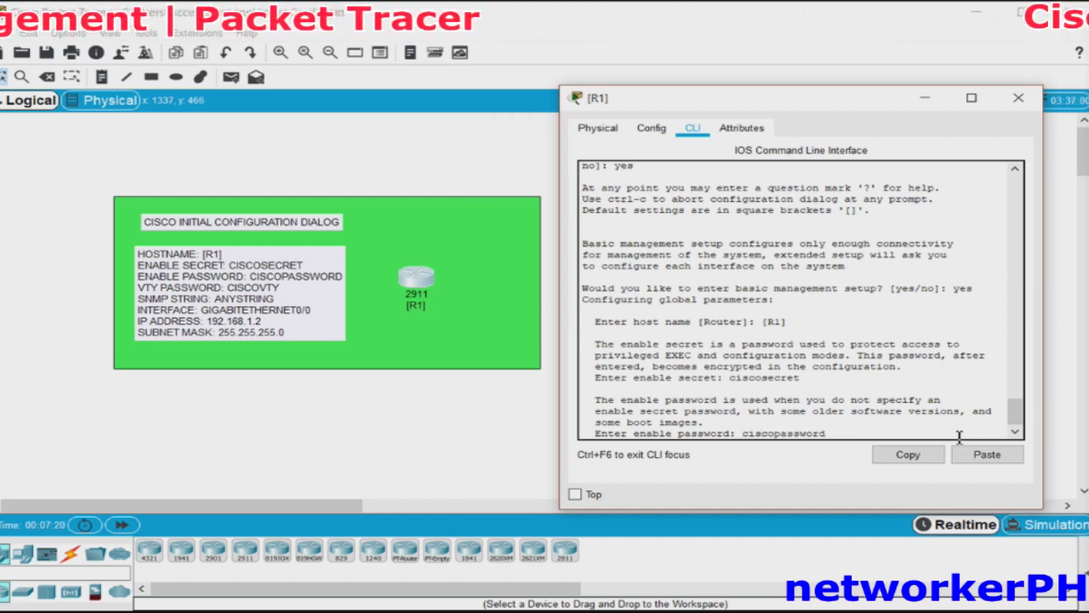
key("Return")
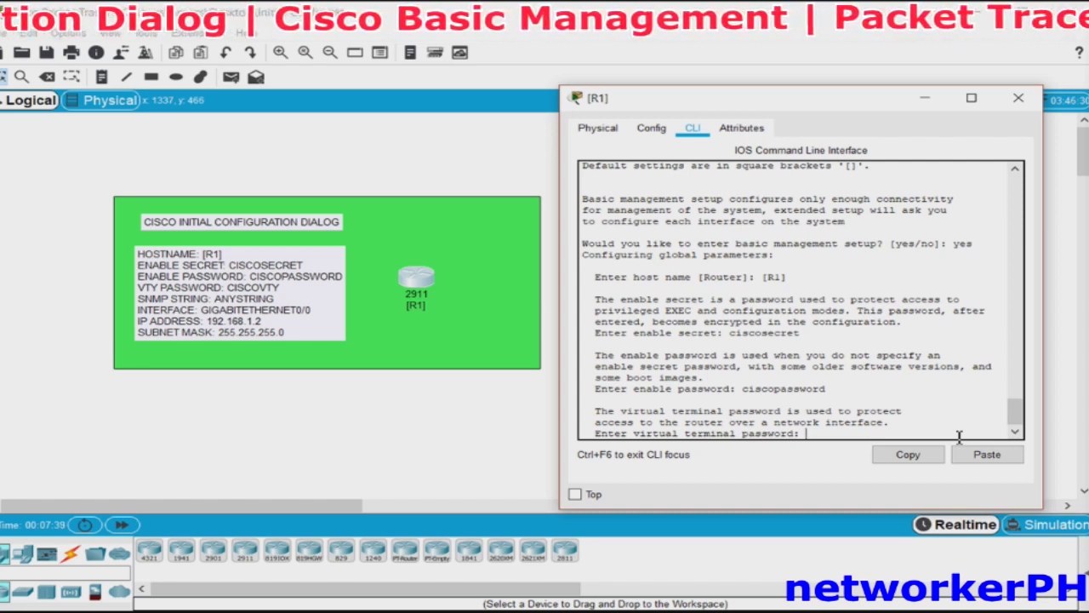
type("ciscovty")
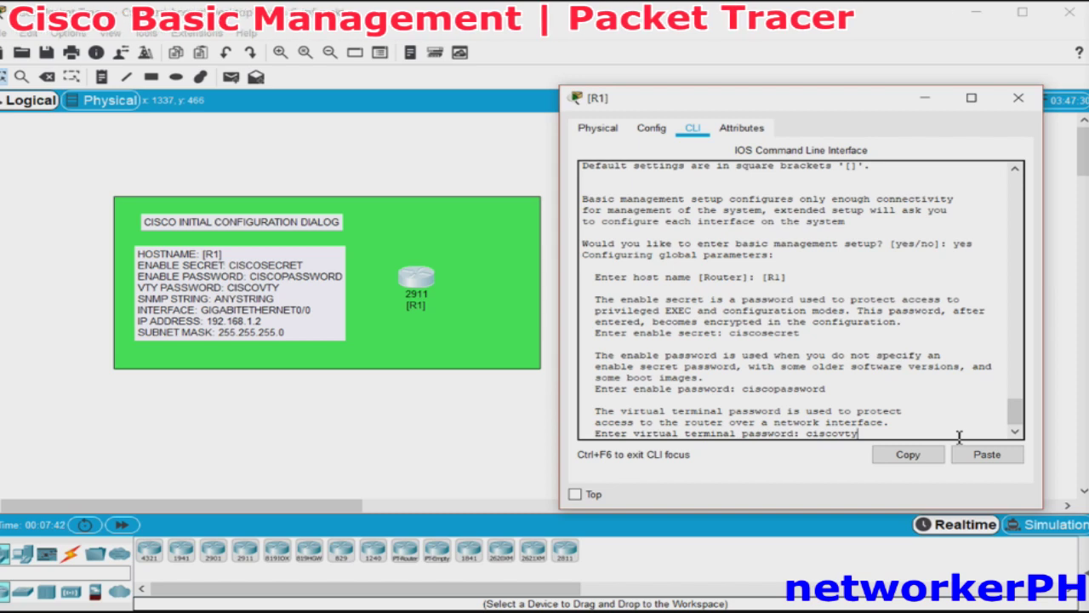
key("Return")
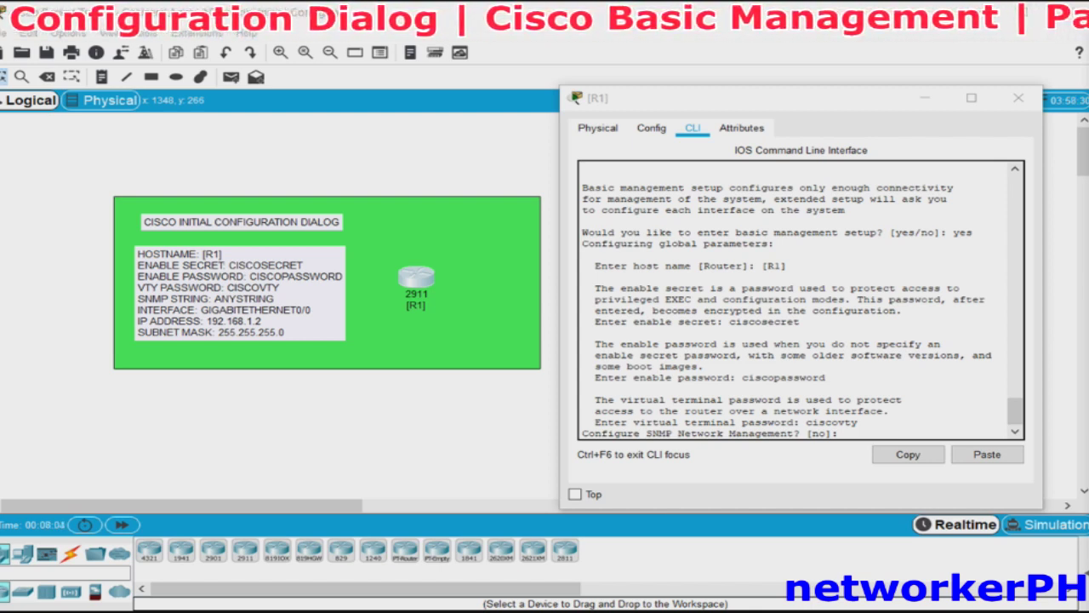
Answer yes to SNMP network management and enter the community string.
left_click(878, 434)
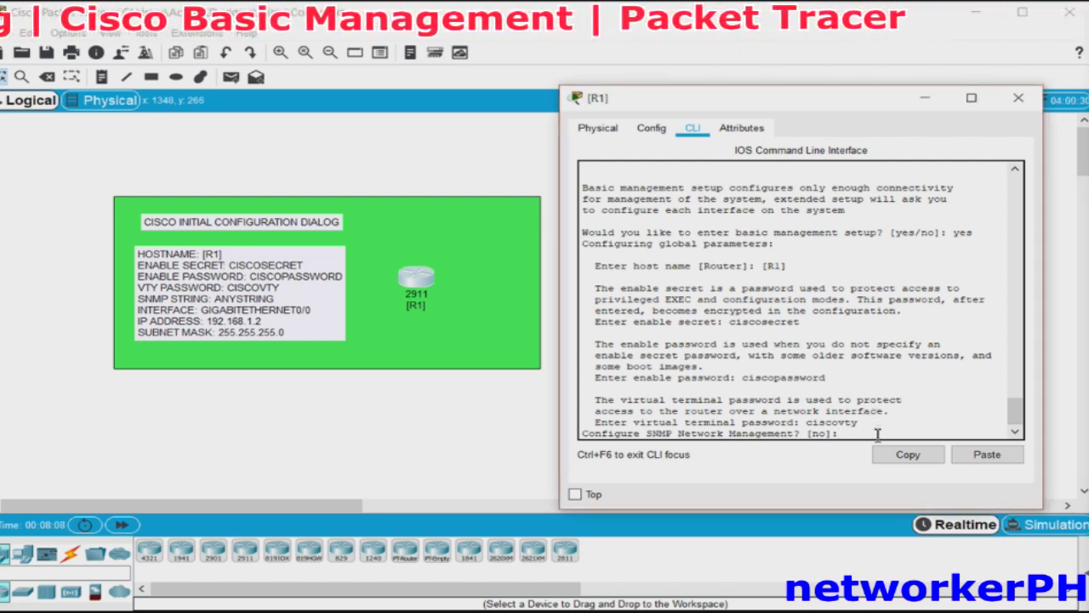
type("yes")
key("Return")
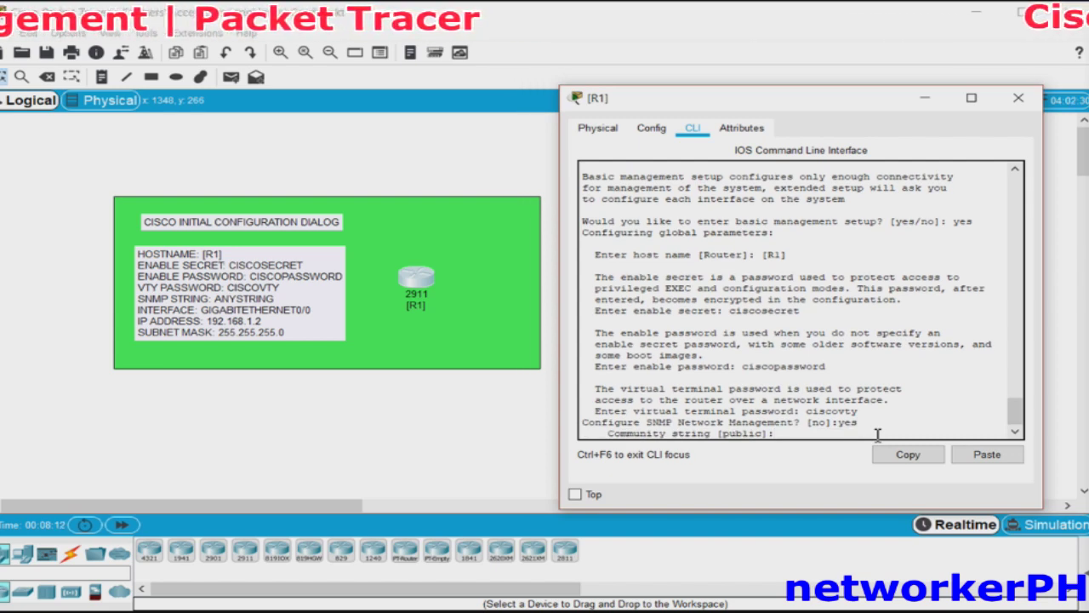
type("anyst")
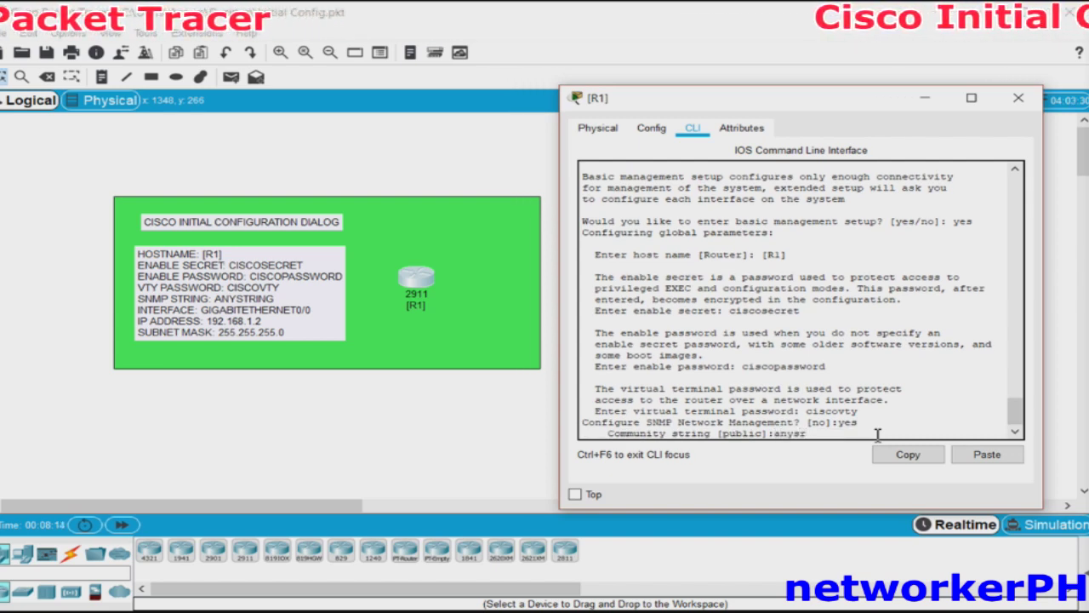
type("ring")
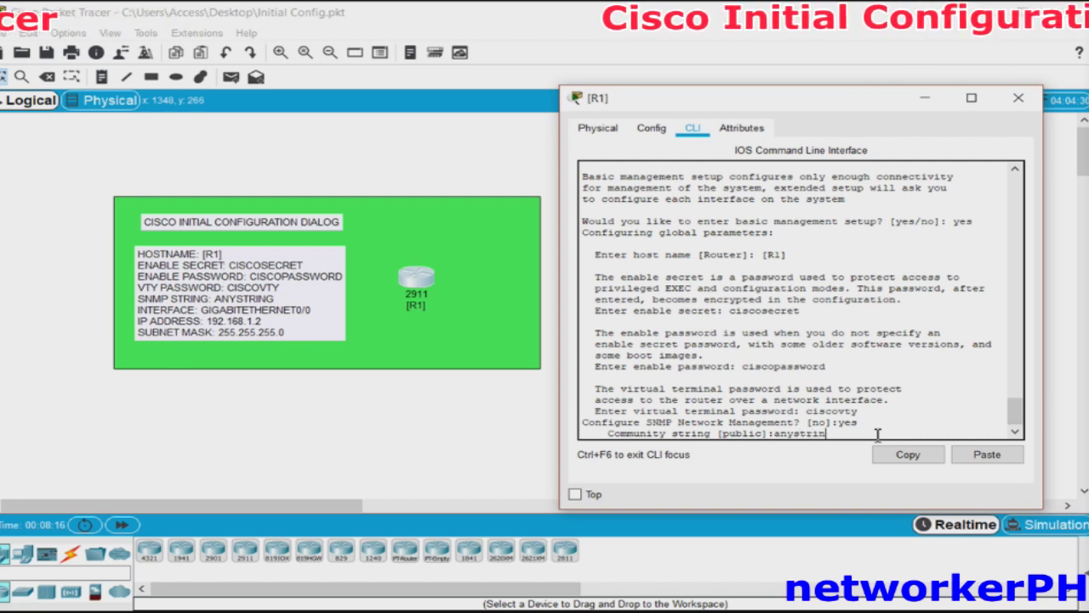
key("Return")
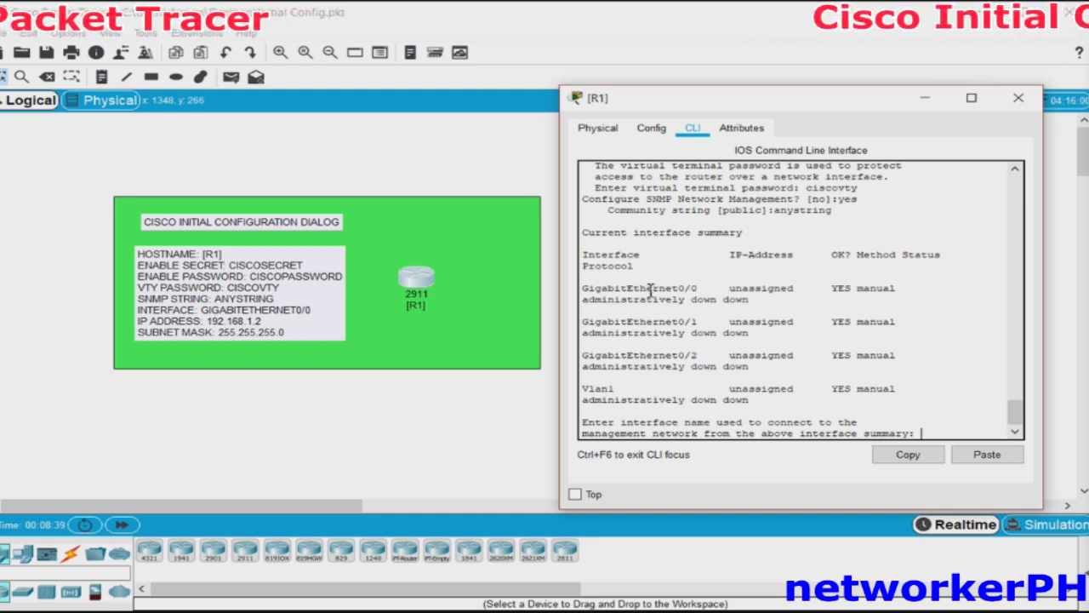
Copy GigabitEthernet0/0 from the interface summary and submit it as the management interface.
mouse_move(601, 289)
left_mouse_down()
mouse_move(613, 289)
mouse_move(587, 288)
left_mouse_up()
left_click(589, 289)
double_click(688, 288)
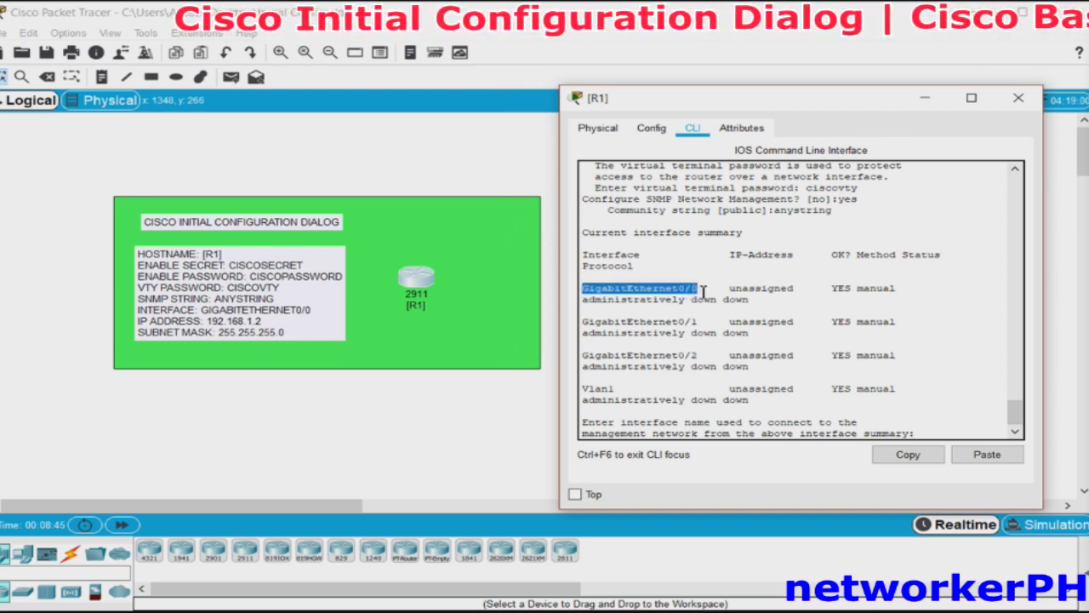
left_click(916, 455)
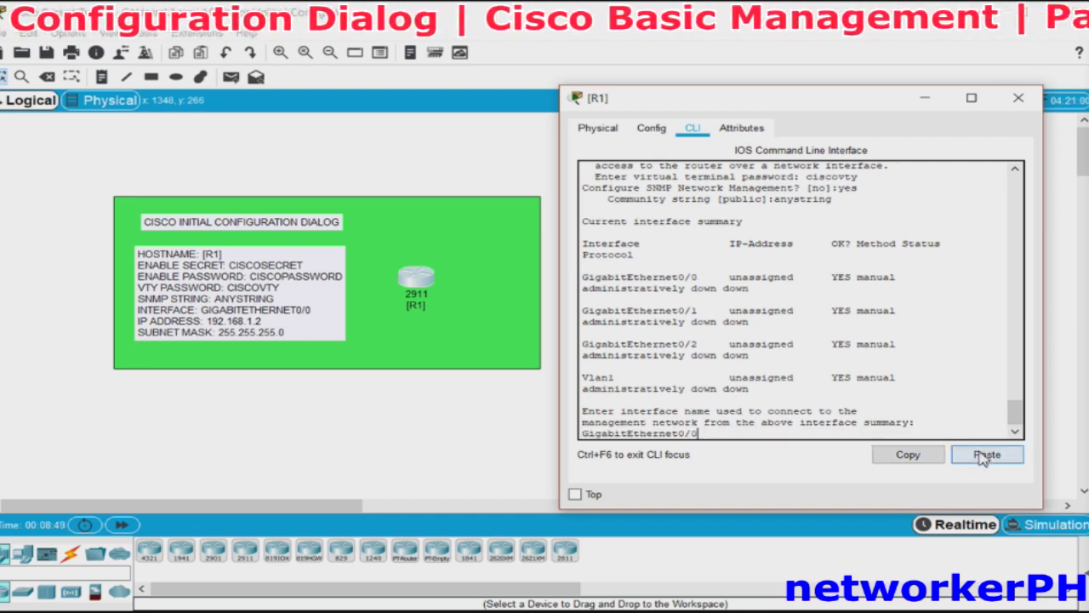
key("Return")
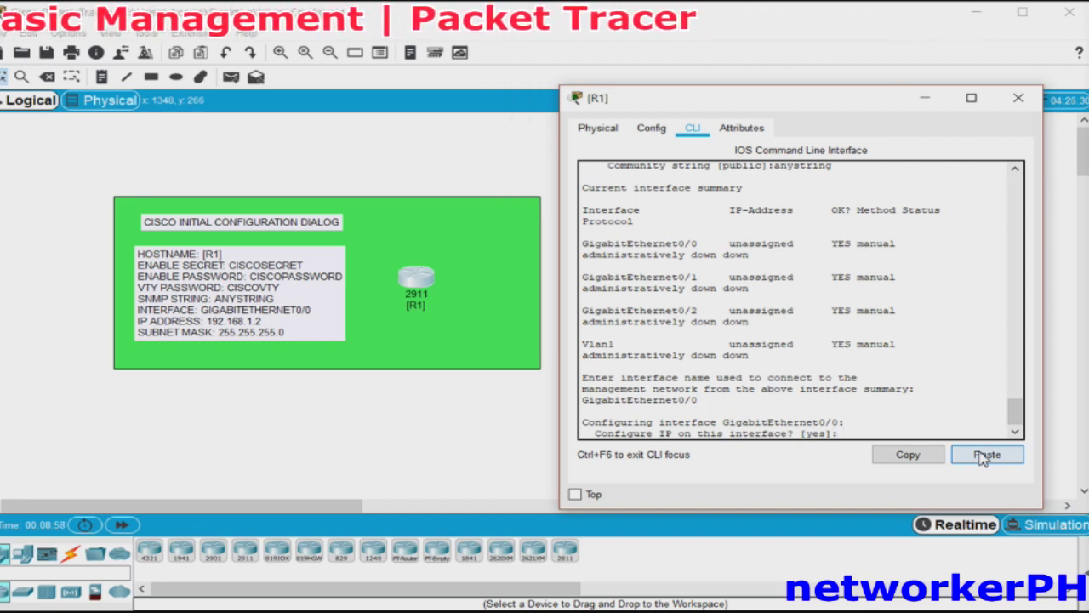
Give GigabitEthernet0/0 IP 192.168.1.2 with the default 255.255.255.0 mask.
key("Return")
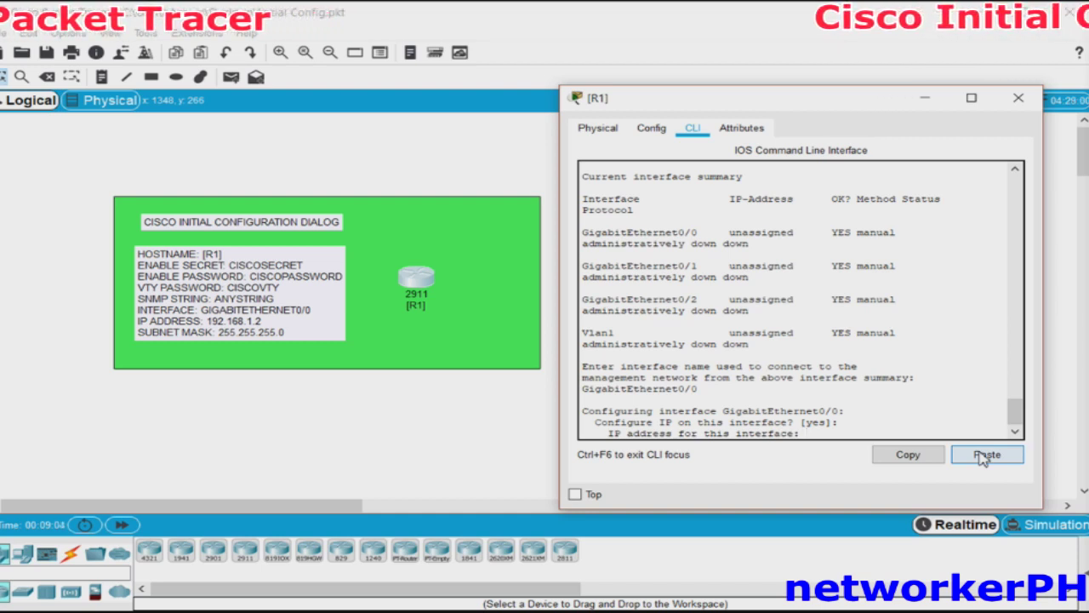
type("192.1")
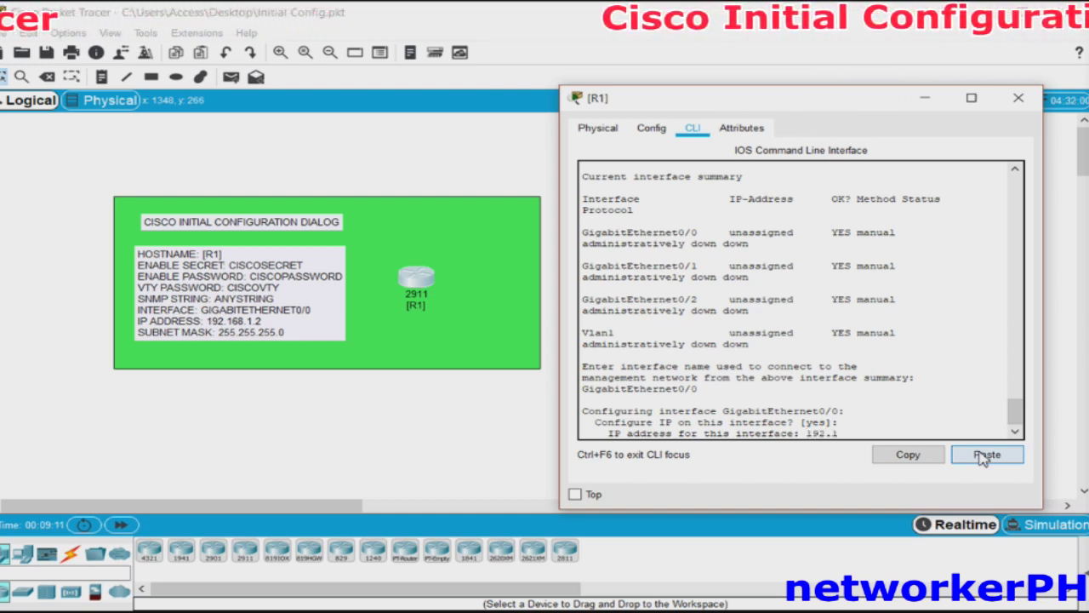
type("68.")
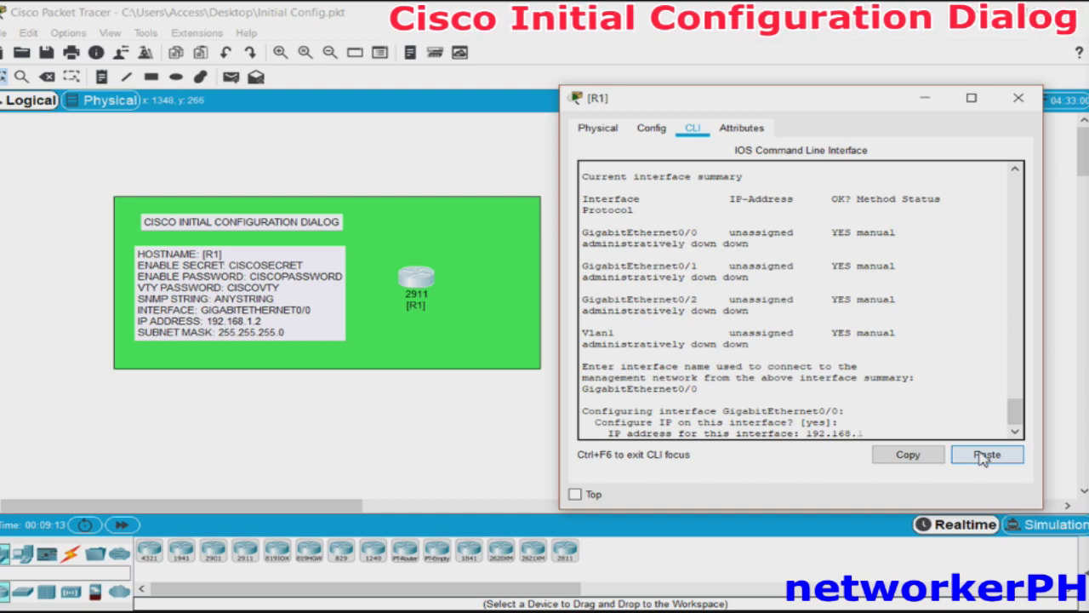
type("1.2")
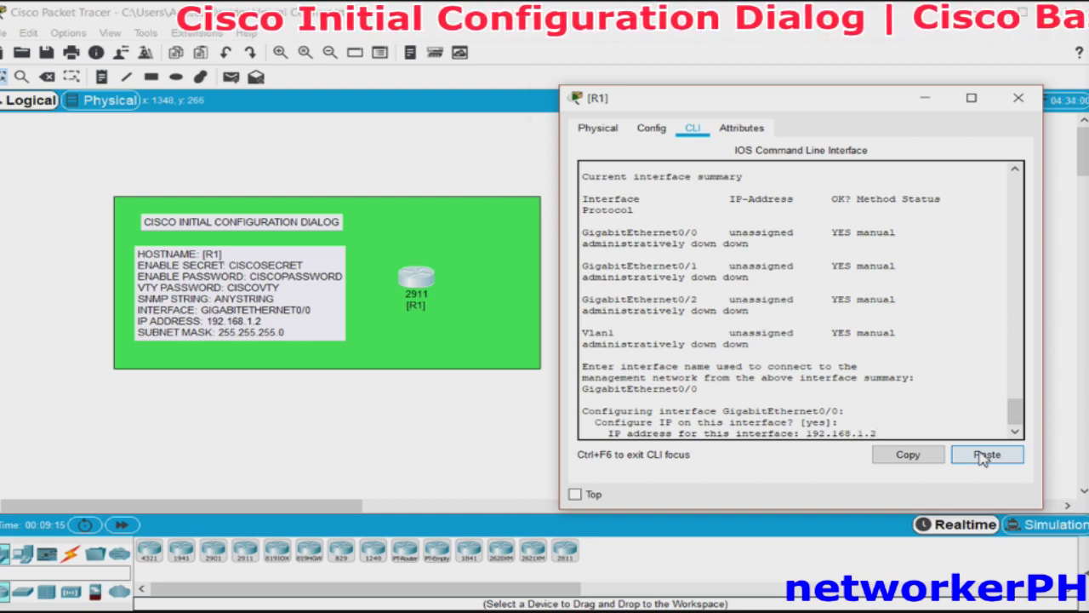
key("Return")
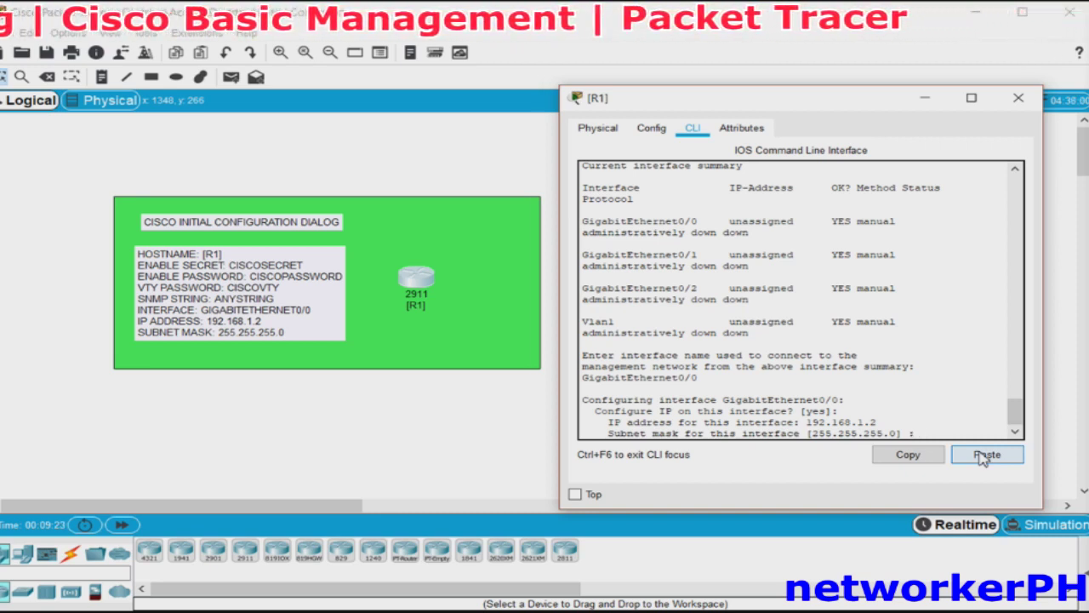
key("Return")
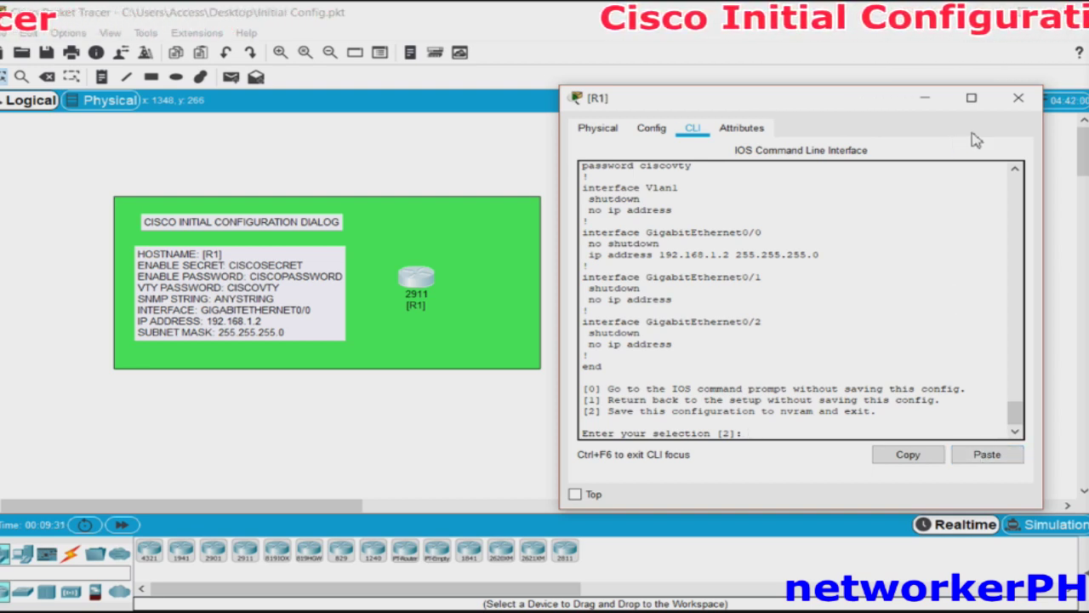
Scroll through the generated script, then accept selection 2 to save to NVRAM and exit.
left_click(1017, 171)
left_click(1016, 170)
left_click(1016, 170)
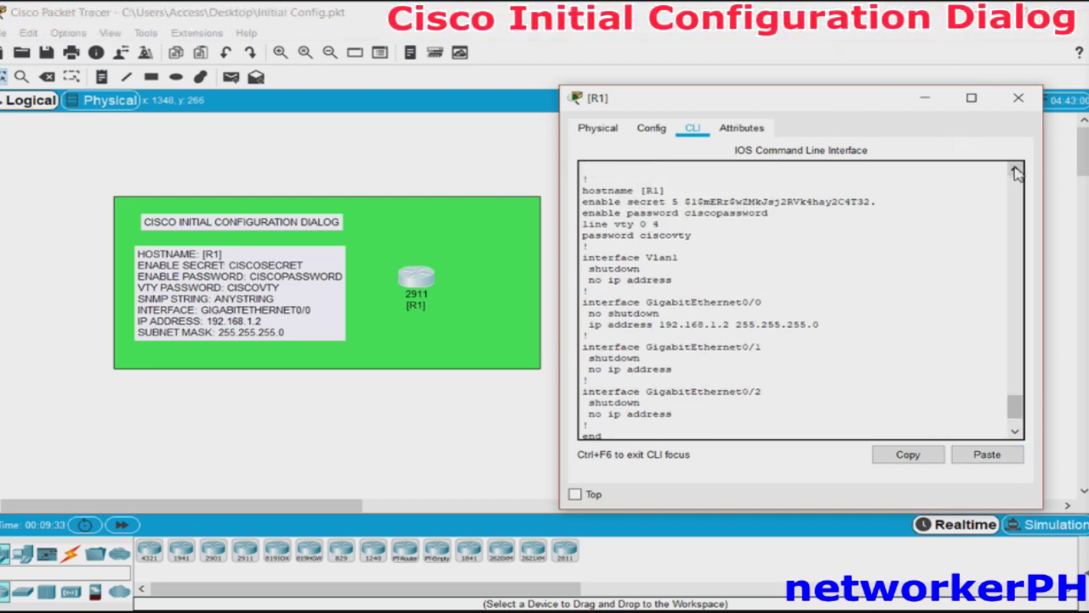
left_click(1016, 170)
left_click(1016, 170)
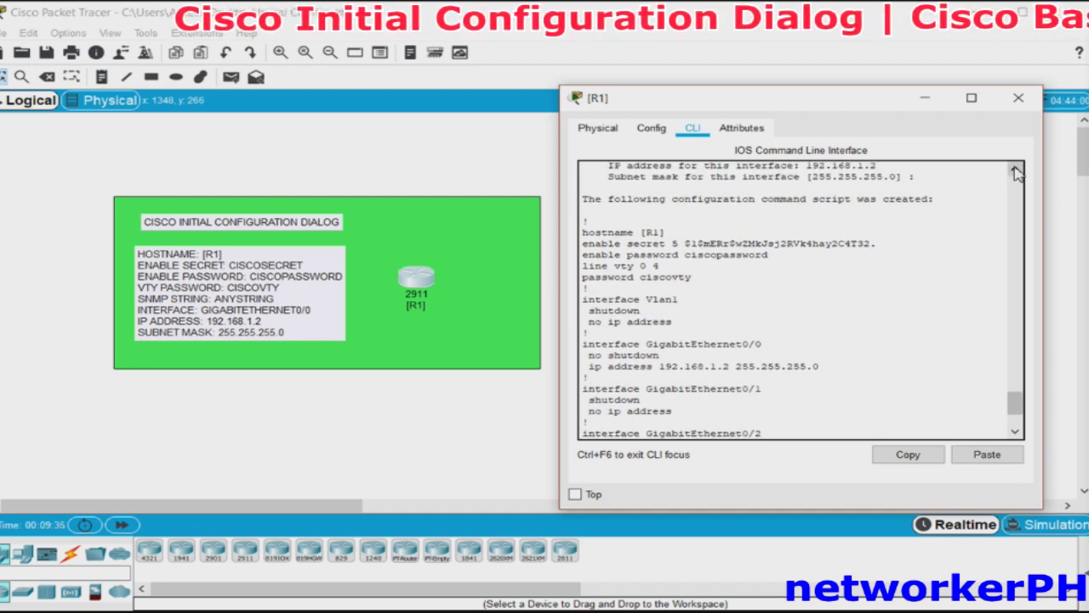
left_click(1013, 435)
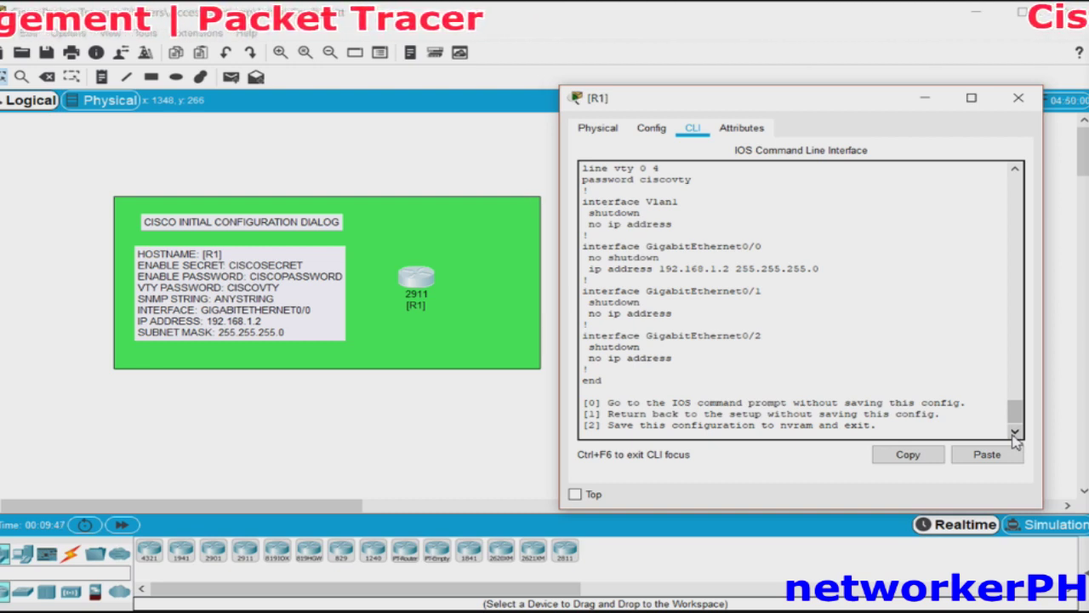
left_click(1015, 434)
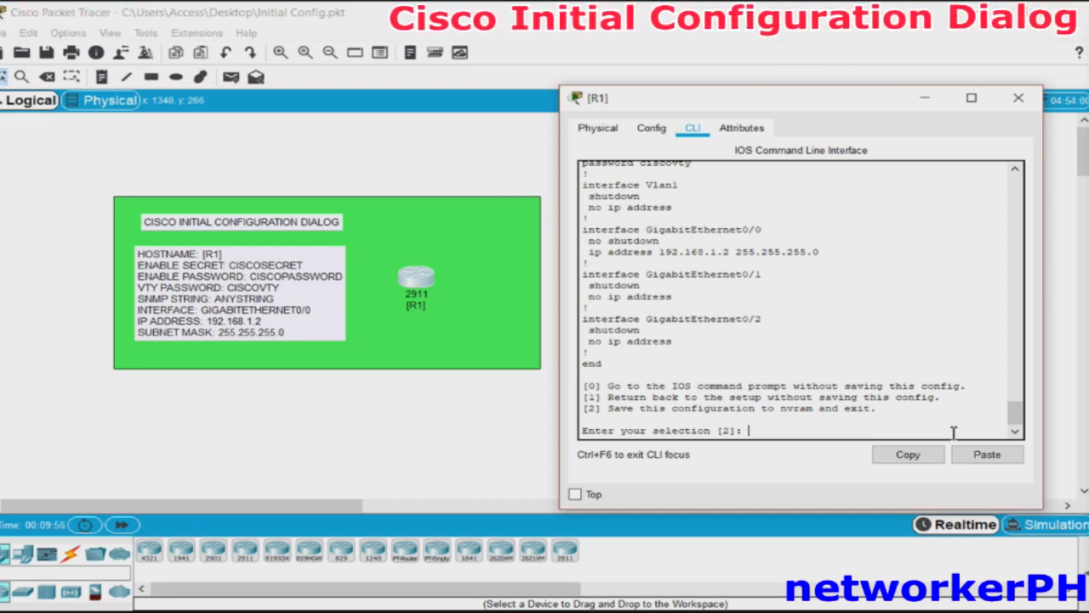
key("Return")
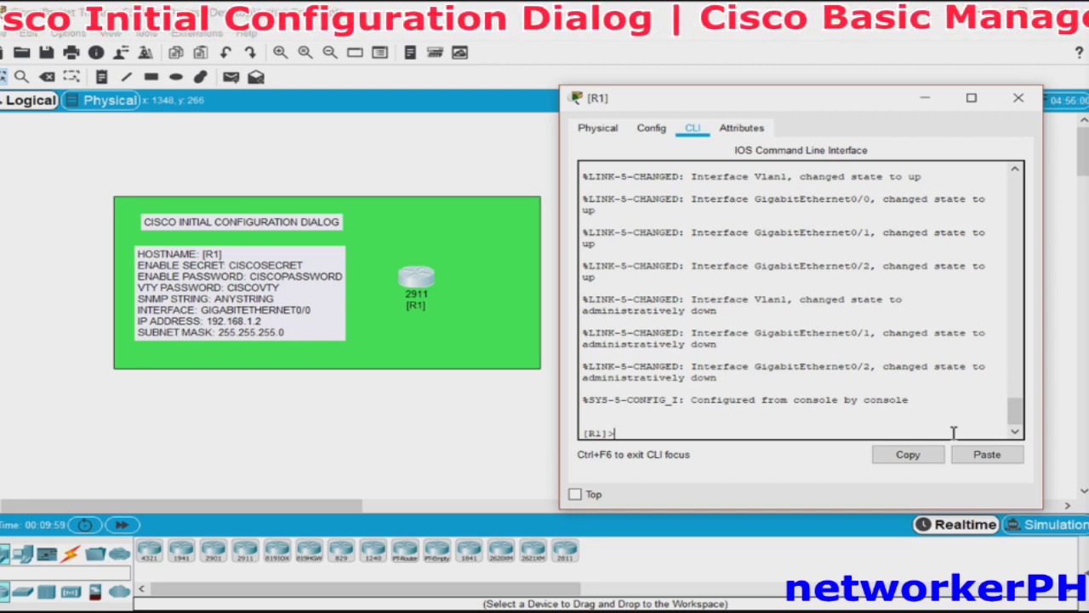
Run 'ena' and supply the enable secret to reach the R1# prompt.
type("e")
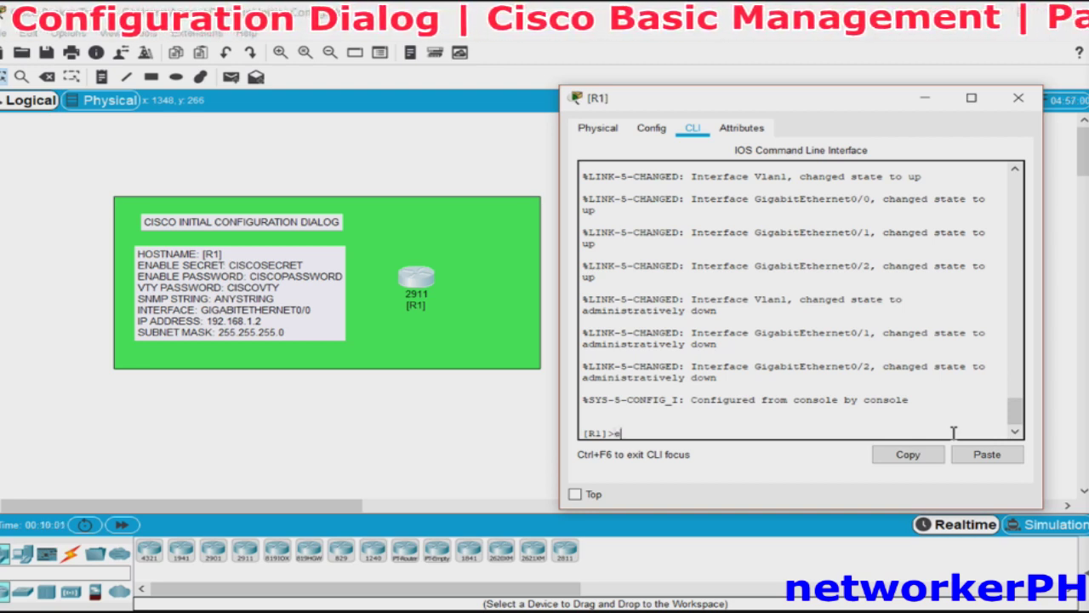
type("na")
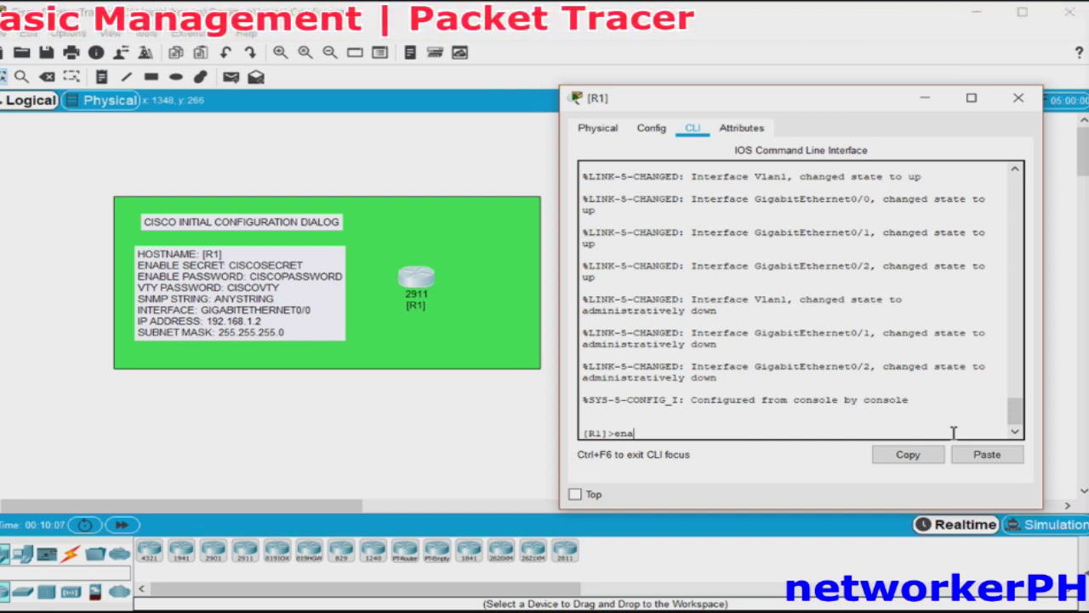
key("Return")
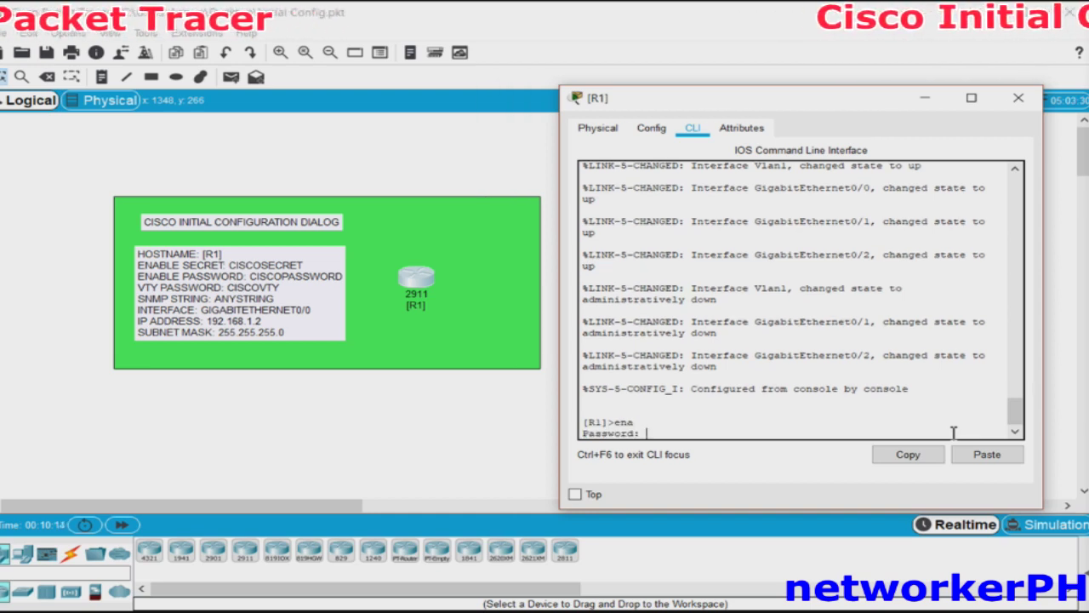
key("Return")
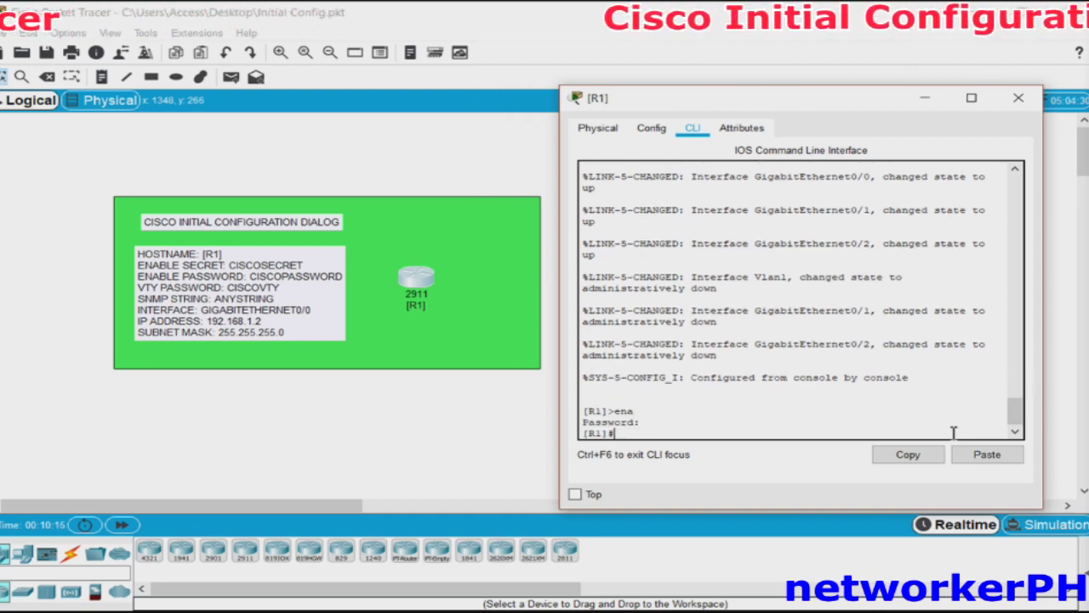
key("Return")
key("Return")
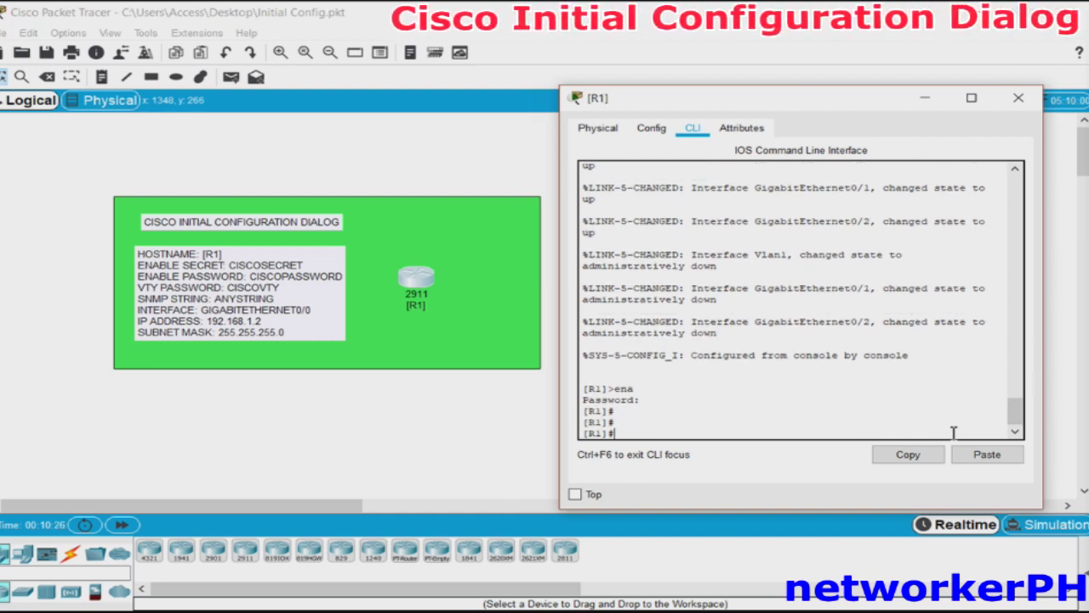